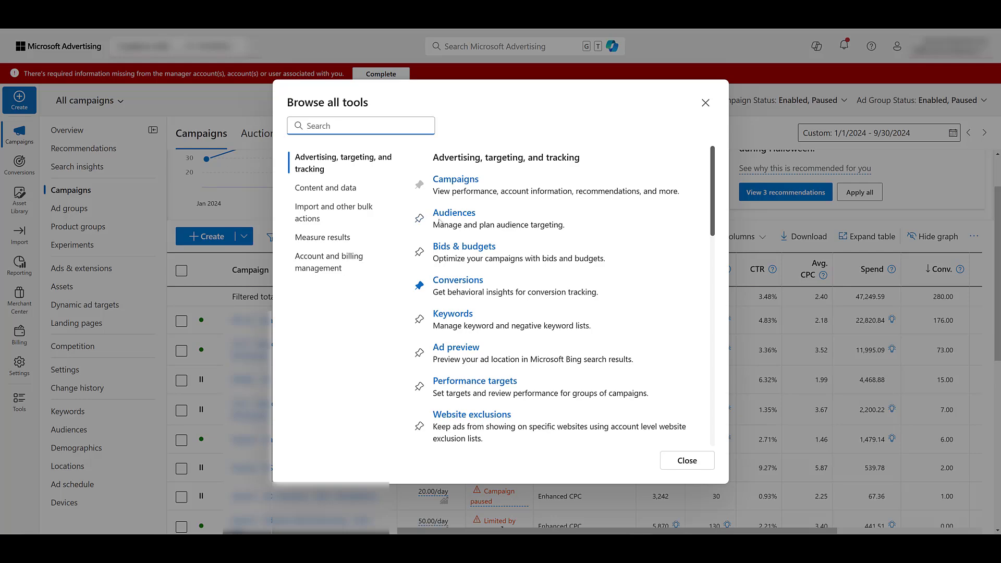
# In the audience library, start a new audience named "Impressions - PMAX" as an impression-based remarketing list and continue to its details.
pyautogui.click(454, 214)
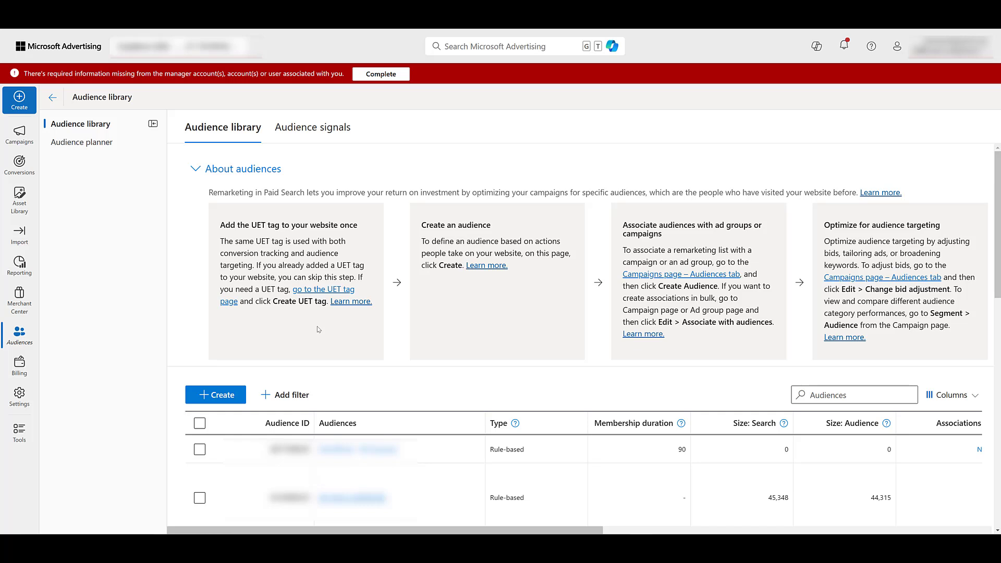
pyautogui.click(219, 398)
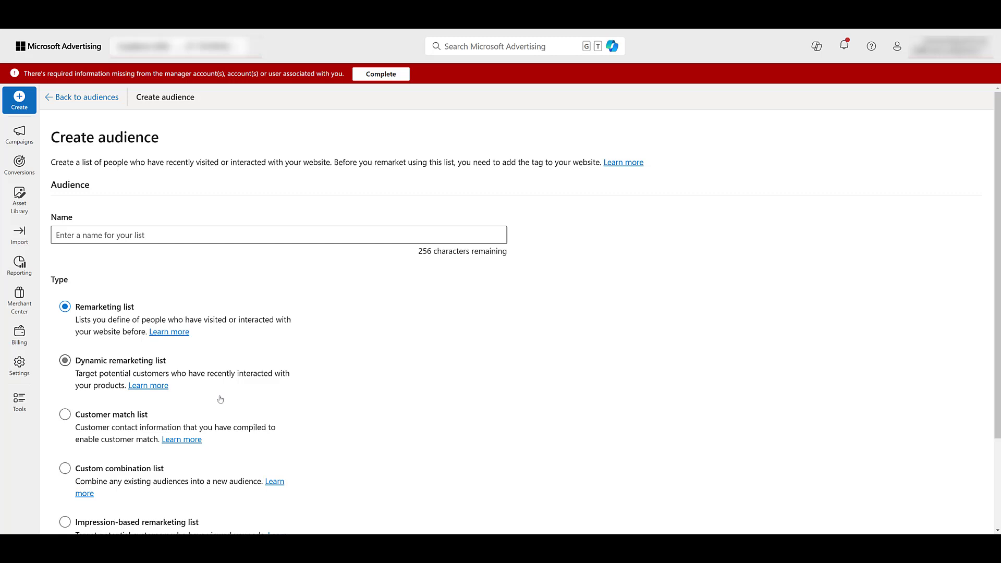
pyautogui.click(198, 237)
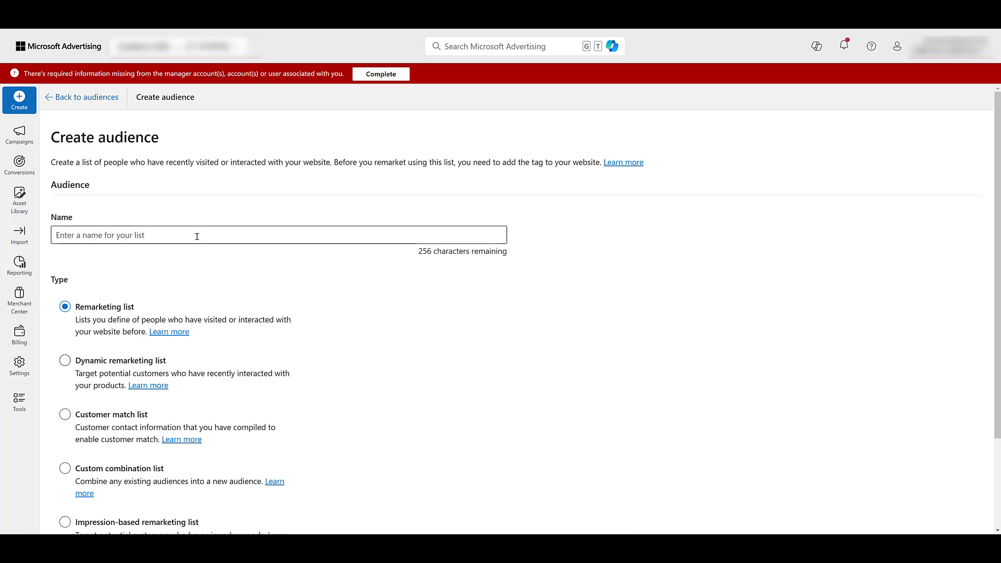
pyautogui.write('Impressions - PMAX')
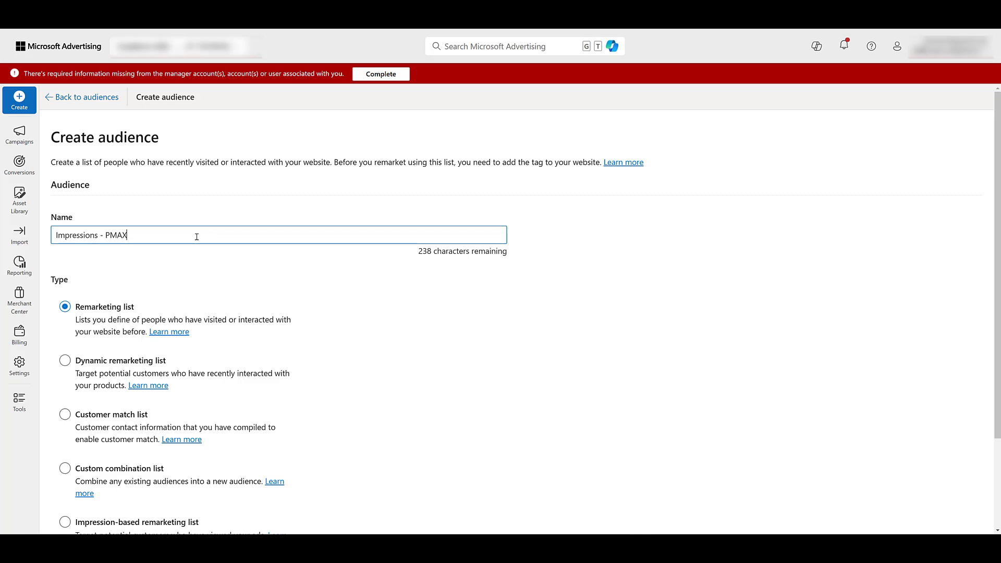
pyautogui.scroll(-3, 196, 236)
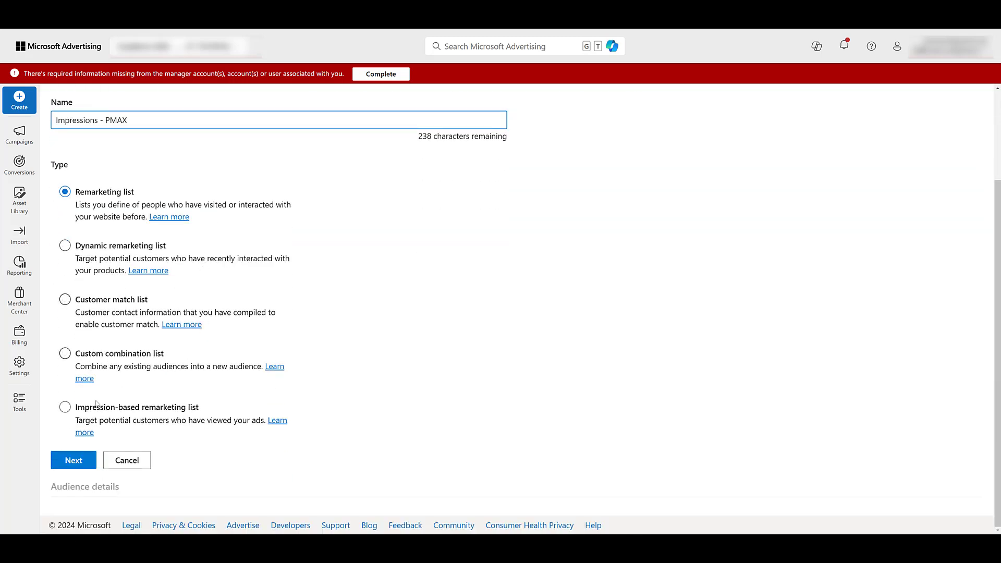
pyautogui.click(64, 411)
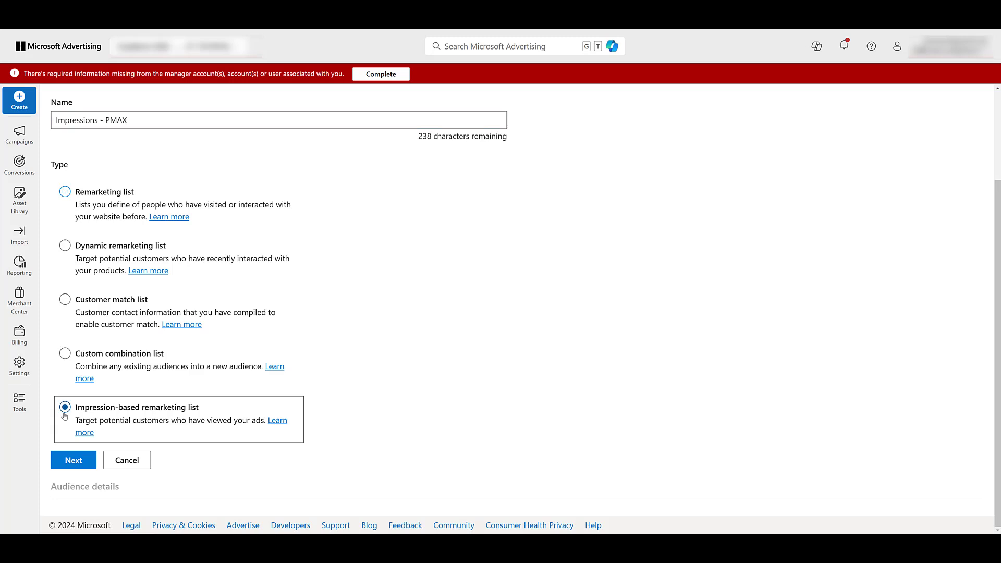
pyautogui.click(77, 461)
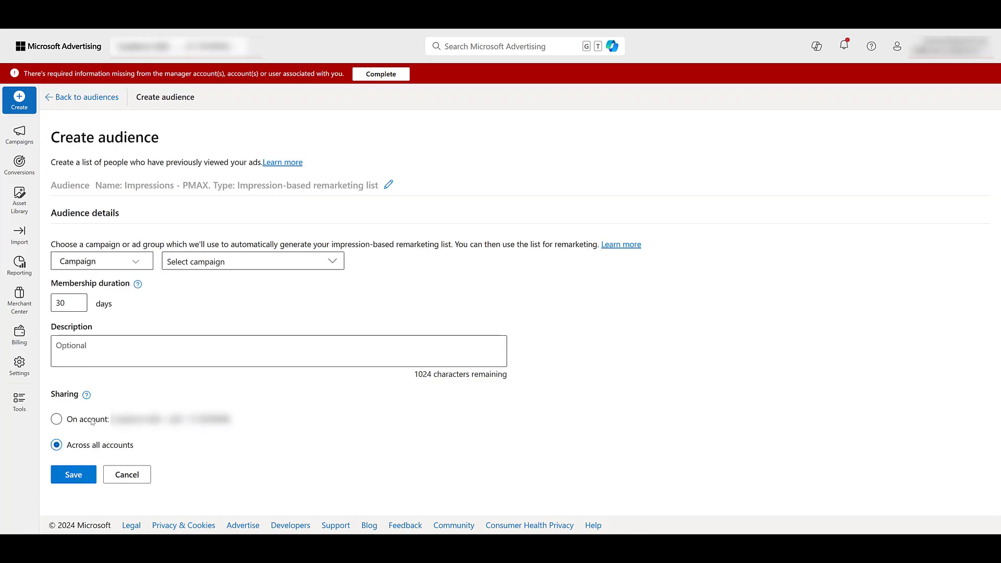
# Set the list's source level to Campaign, search for "Pmax" and choose the PMAX campaign.
pyautogui.click(132, 262)
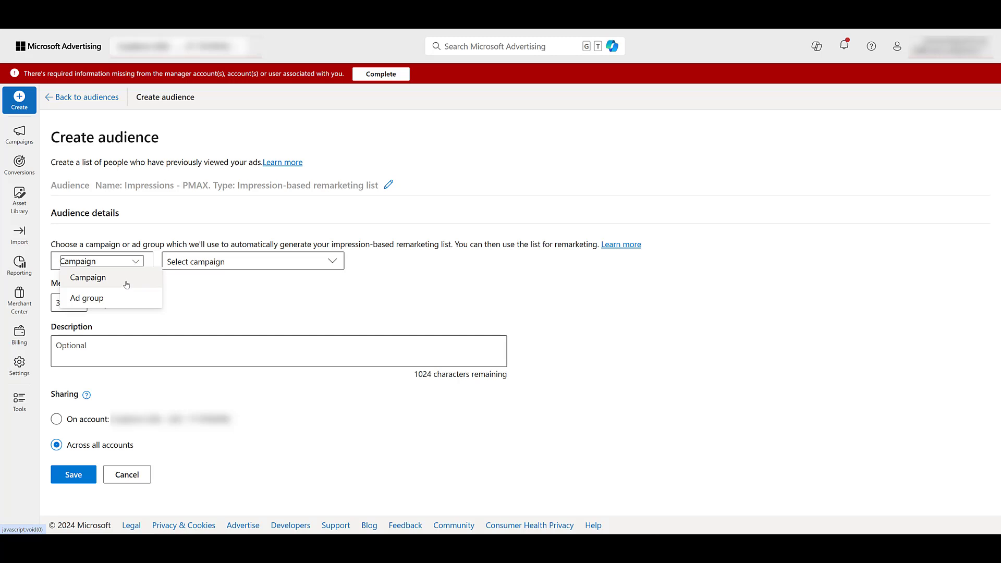
pyautogui.click(126, 285)
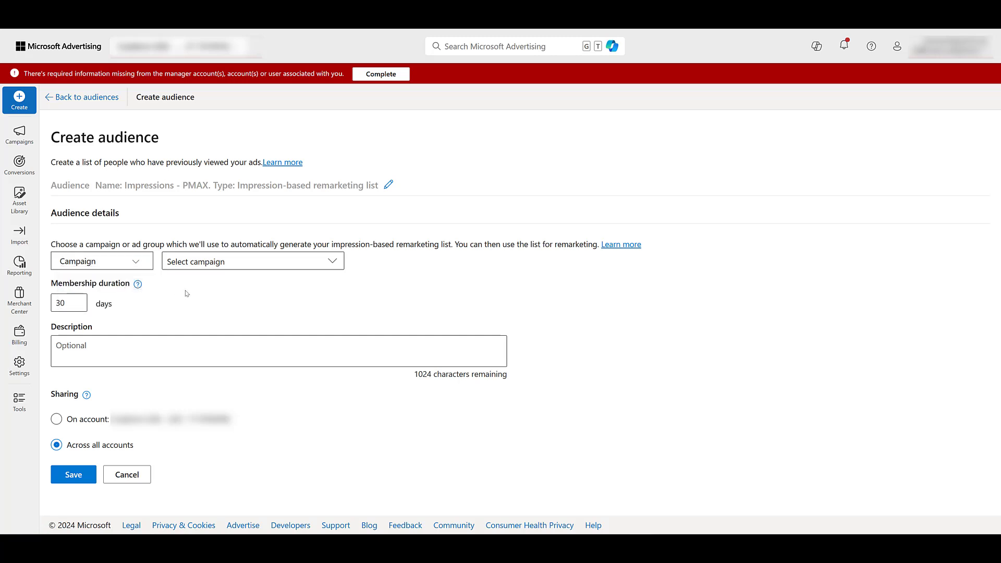
pyautogui.click(296, 268)
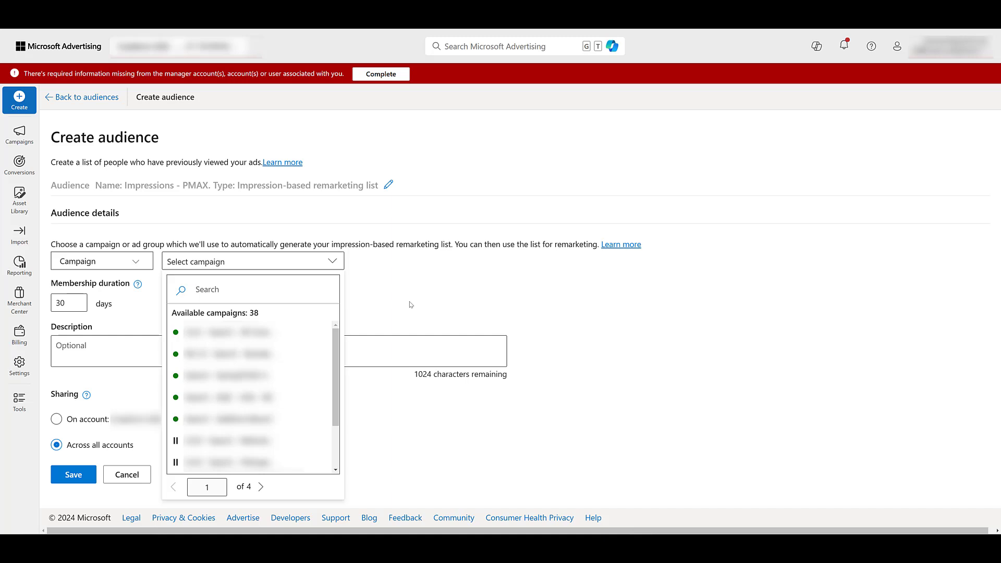
pyautogui.write('Pmax')
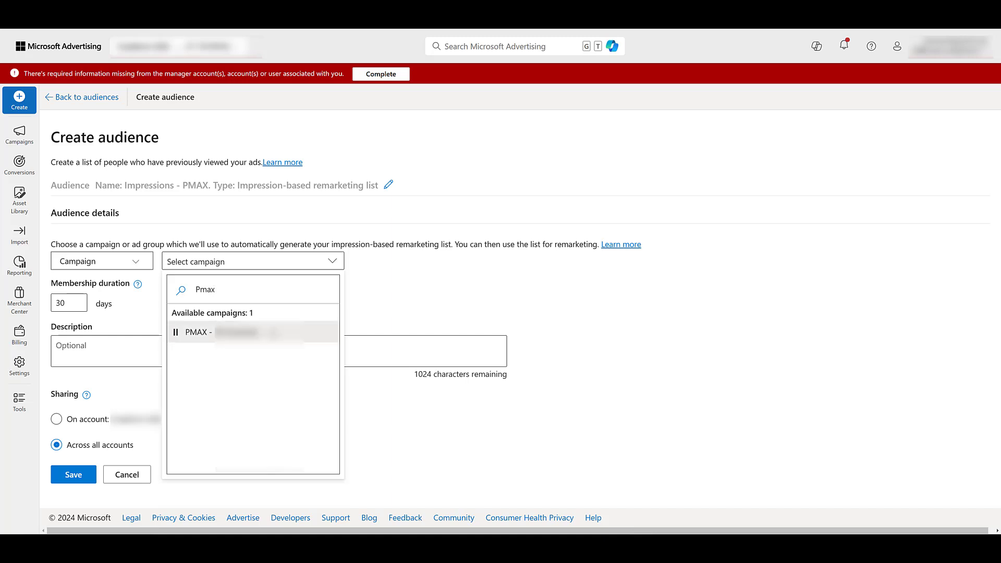
pyautogui.click(208, 332)
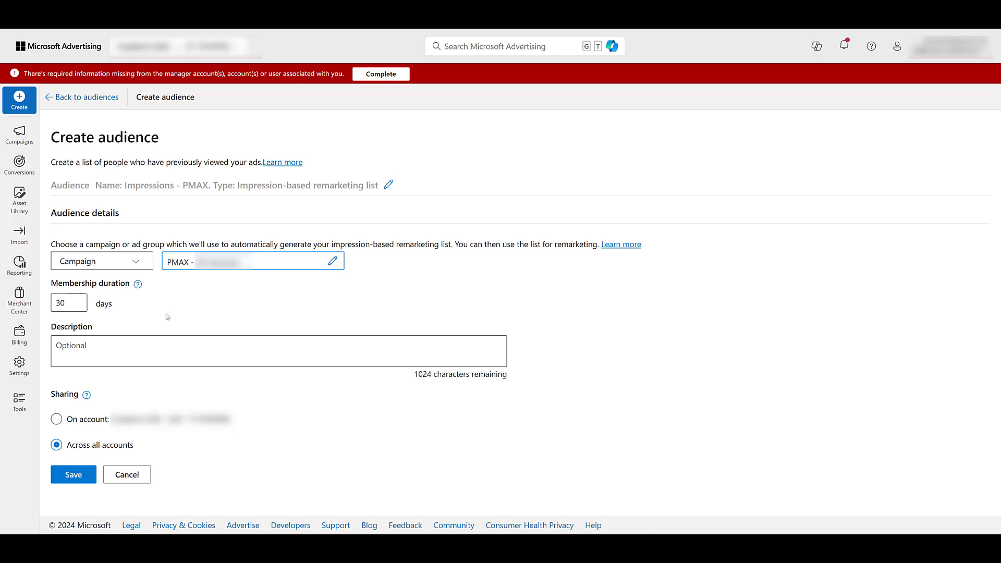
# Review the membership duration guidance, and save the audience with sharing limited to the single account.
pyautogui.click(139, 286)
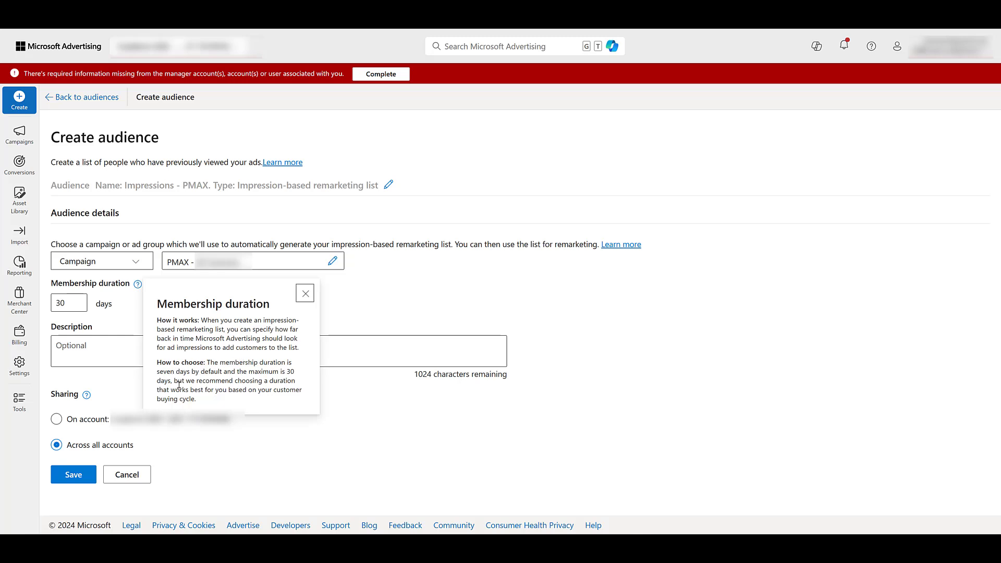
pyautogui.click(78, 305)
pyautogui.click(119, 319)
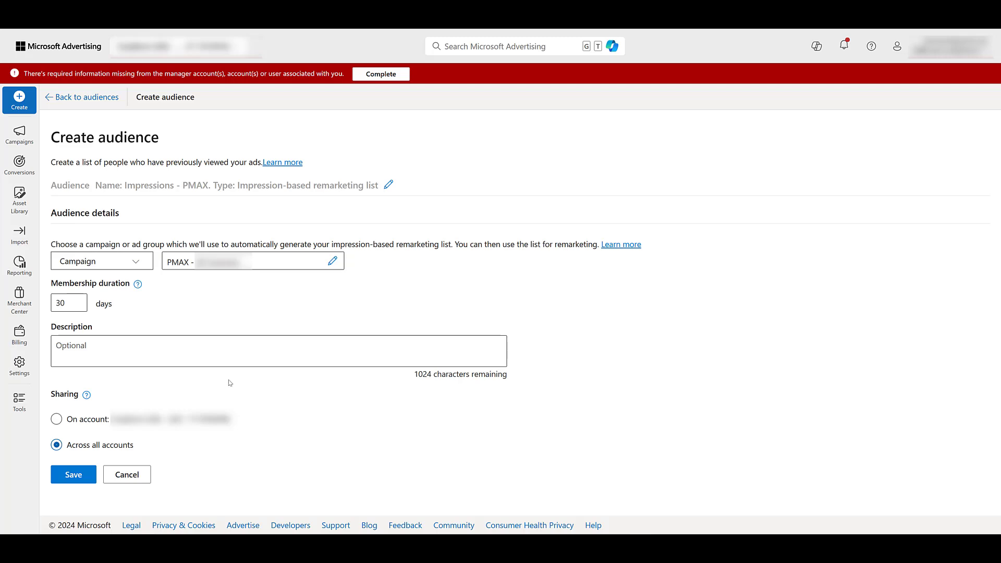
pyautogui.click(57, 421)
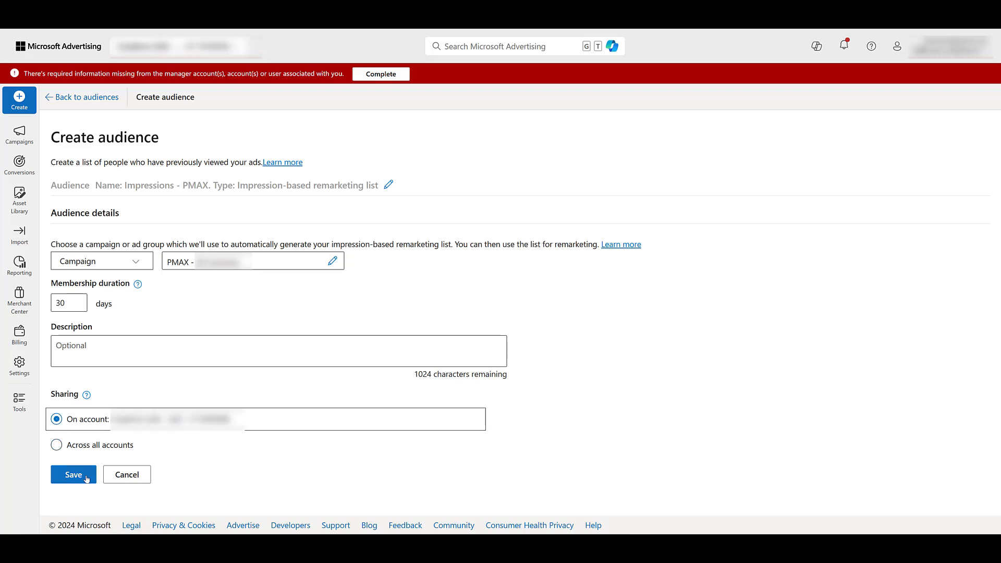
pyautogui.click(86, 476)
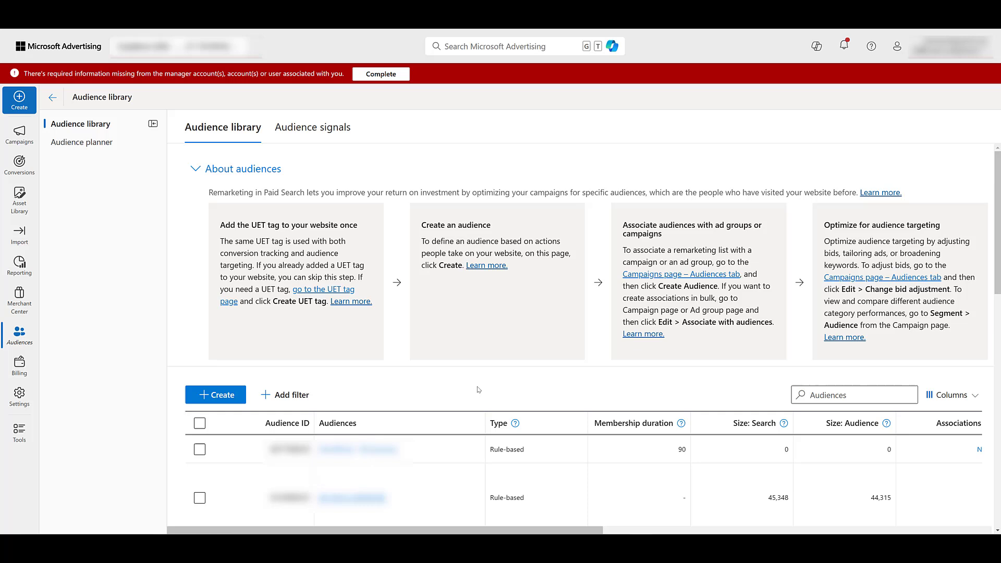
# Create and save an impression-based remarketing list named "Impressions - Brand Campaign" from the Branded campaign, with a 30-day membership and sharing limited to the single account.
pyautogui.click(238, 395)
pyautogui.click(236, 234)
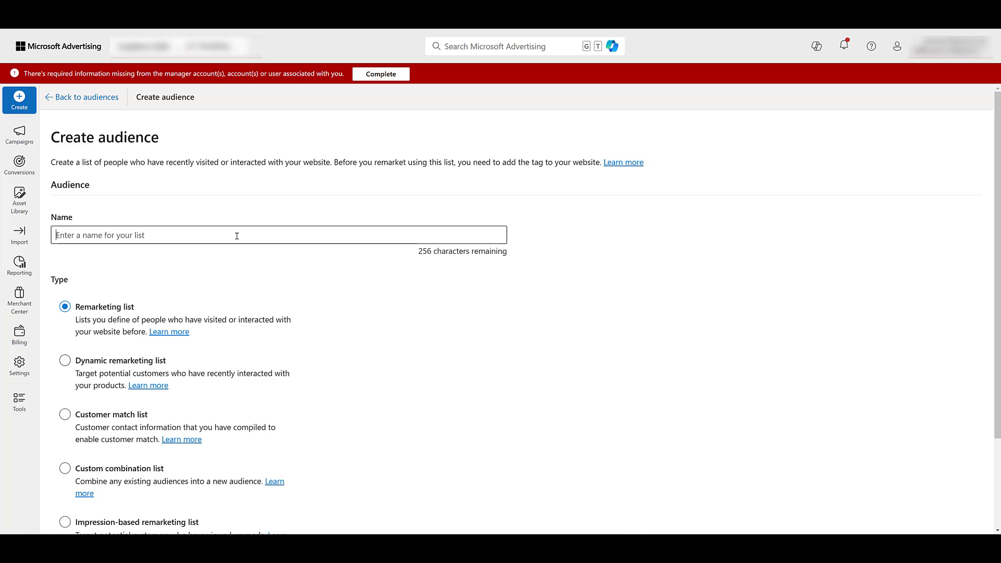
pyautogui.write('Impressions - Brand Campaign')
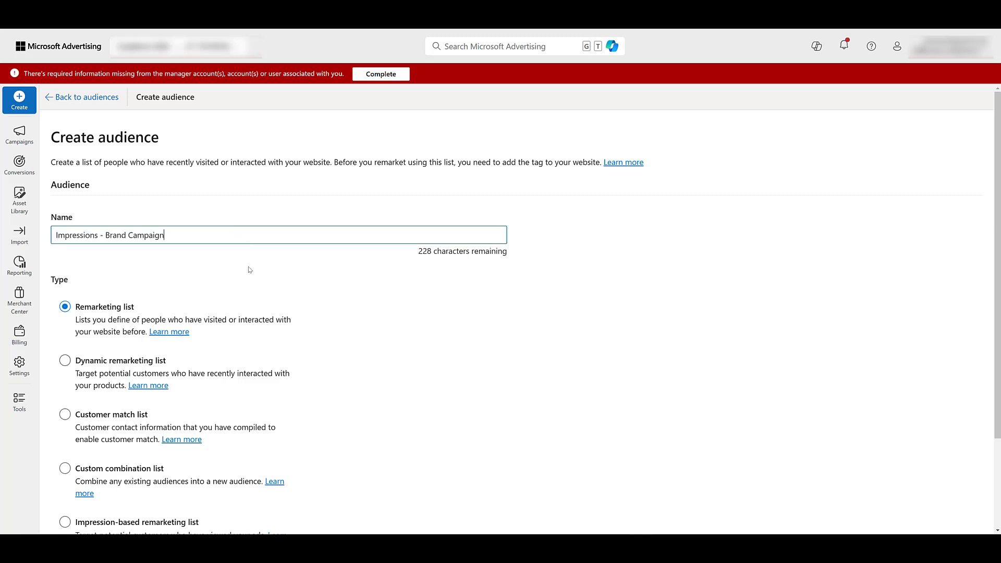
pyautogui.scroll(-2, 64, 361)
pyautogui.click(65, 407)
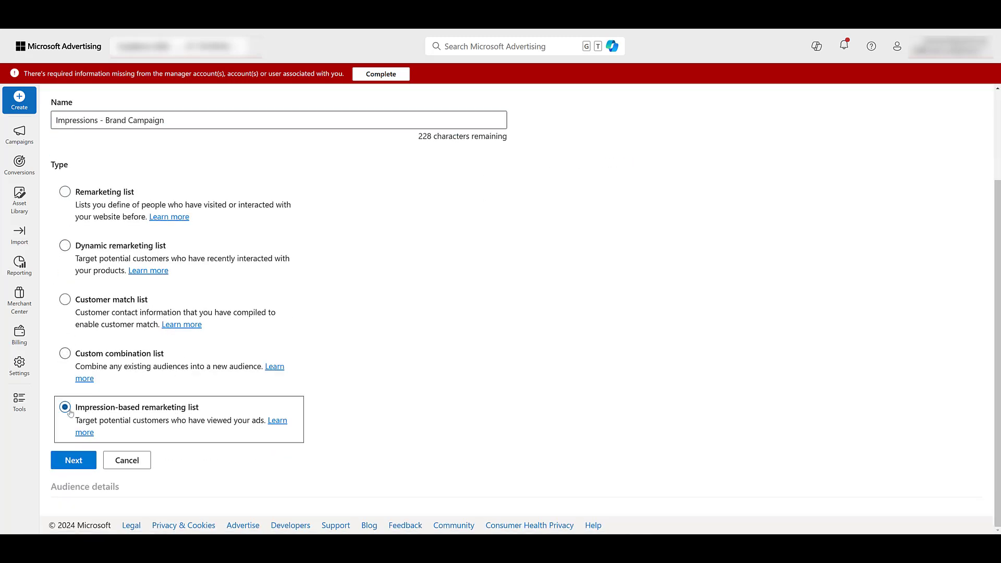
pyautogui.click(80, 460)
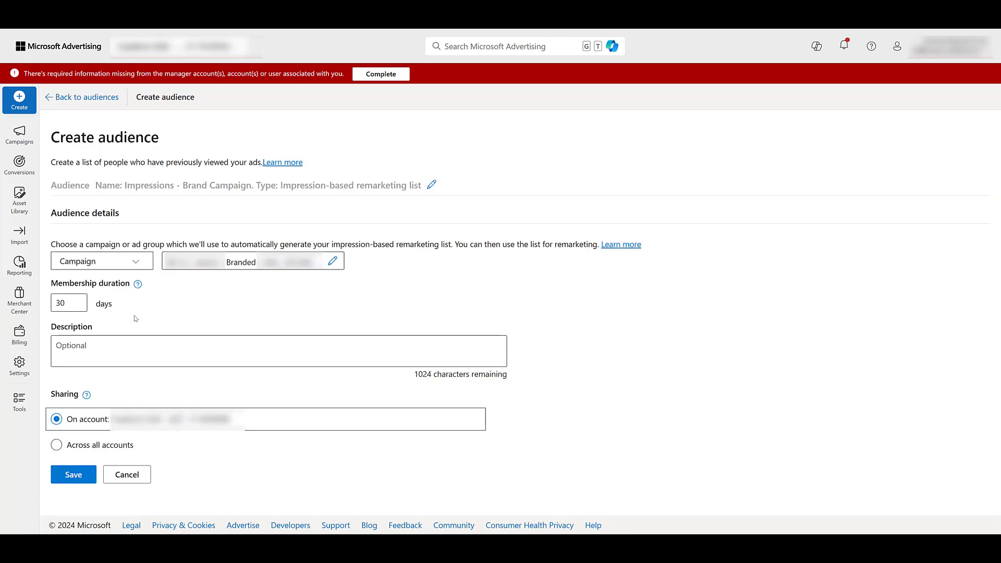
pyautogui.click(76, 477)
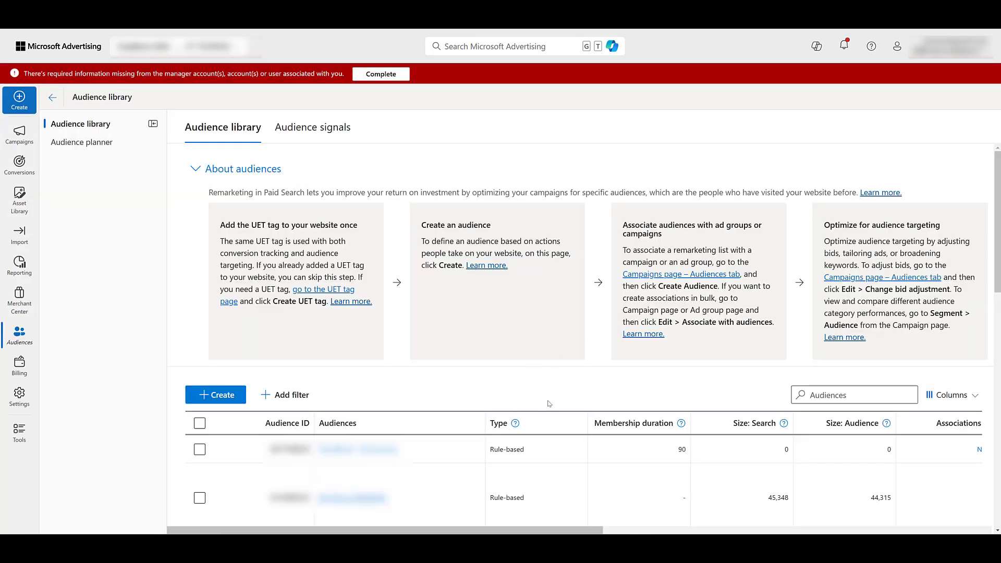
# Filter the audience library to the Impression-based list type to check the new lists, and clear the filter.
pyautogui.click(286, 395)
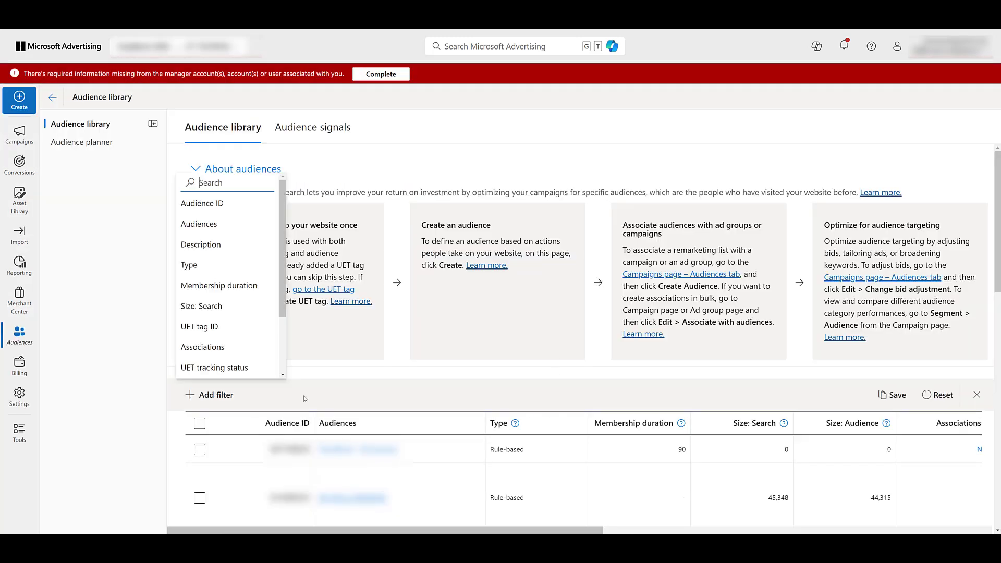
pyautogui.click(221, 264)
pyautogui.scroll(-3, 230, 458)
pyautogui.click(183, 495)
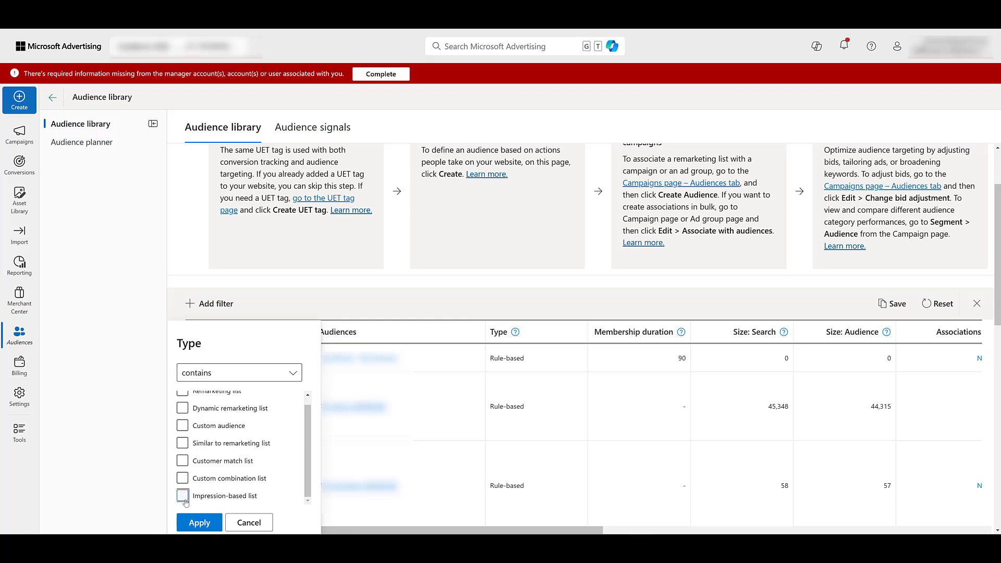
pyautogui.click(199, 522)
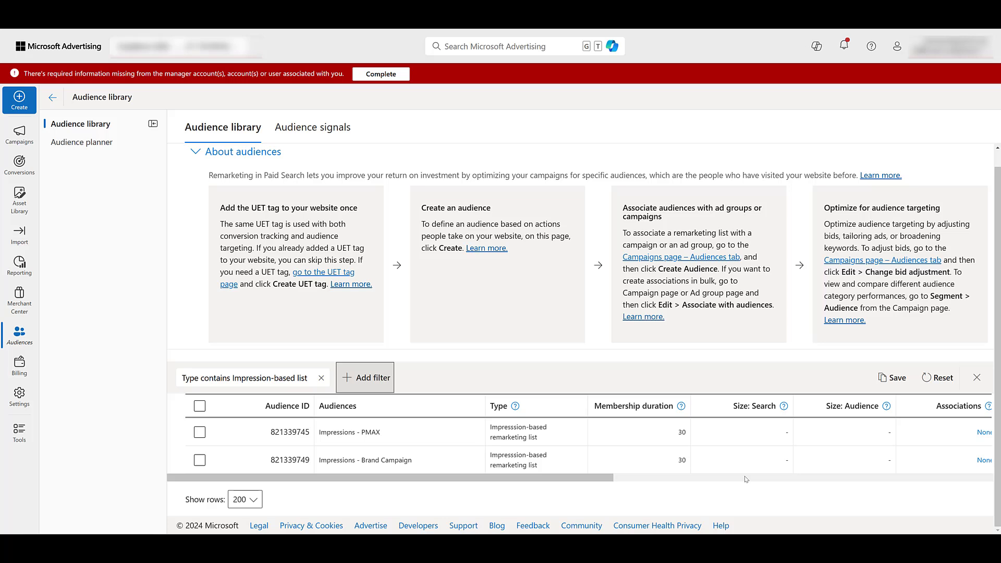
pyautogui.click(321, 378)
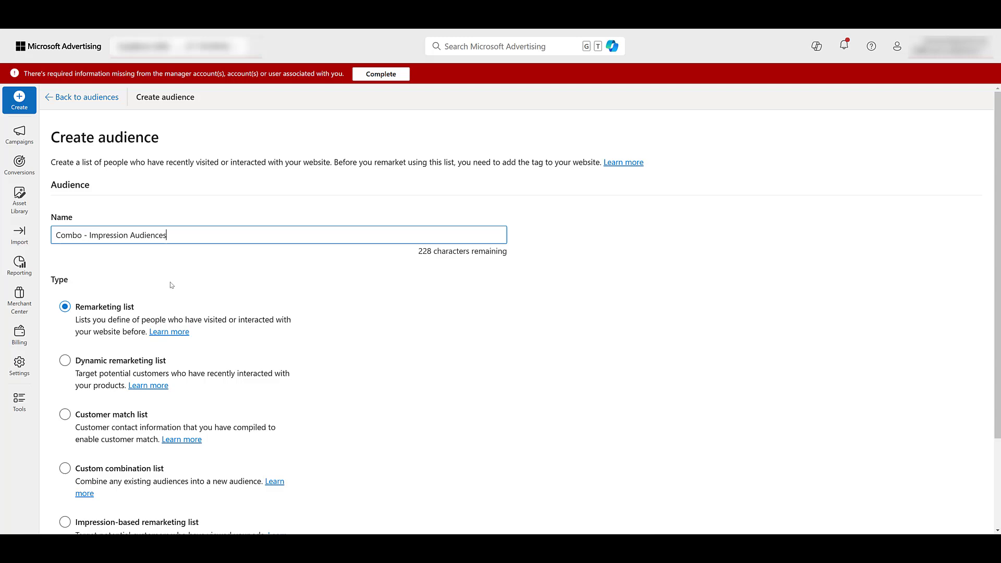
# Start a new audience named "Combo - Impression Audiences" as a custom combination list and continue to its details.
pyautogui.scroll(-3, 177, 281)
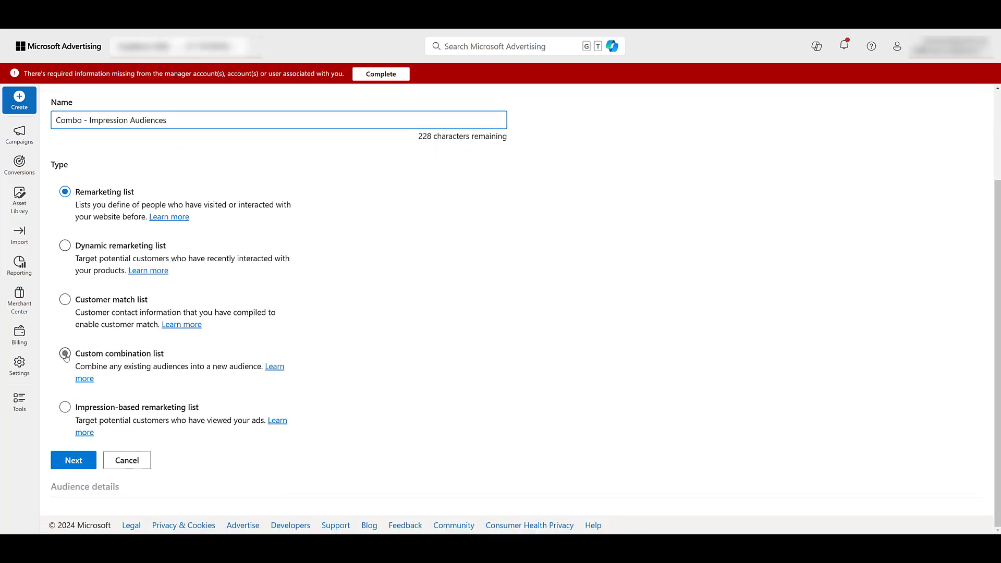
pyautogui.click(66, 355)
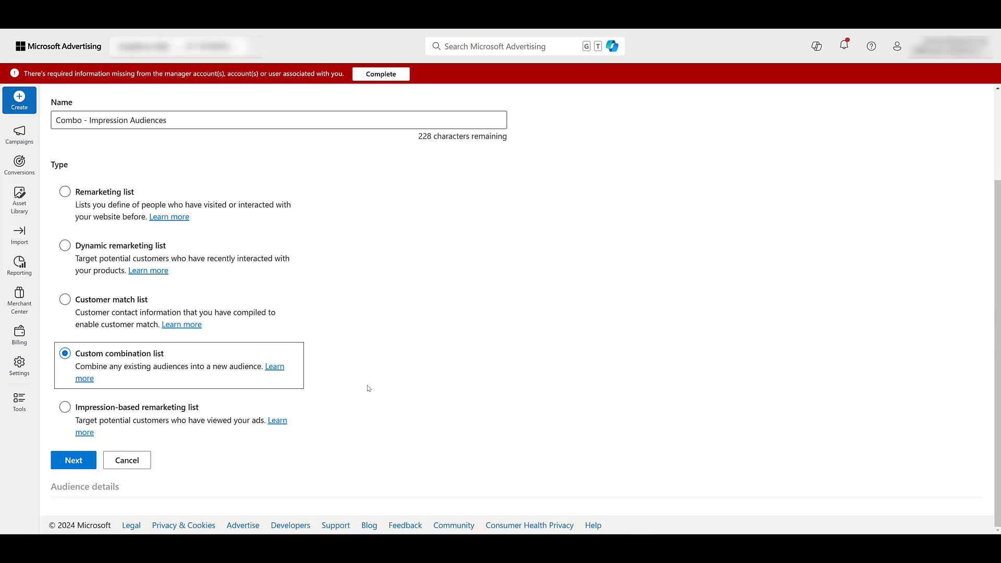
pyautogui.click(70, 463)
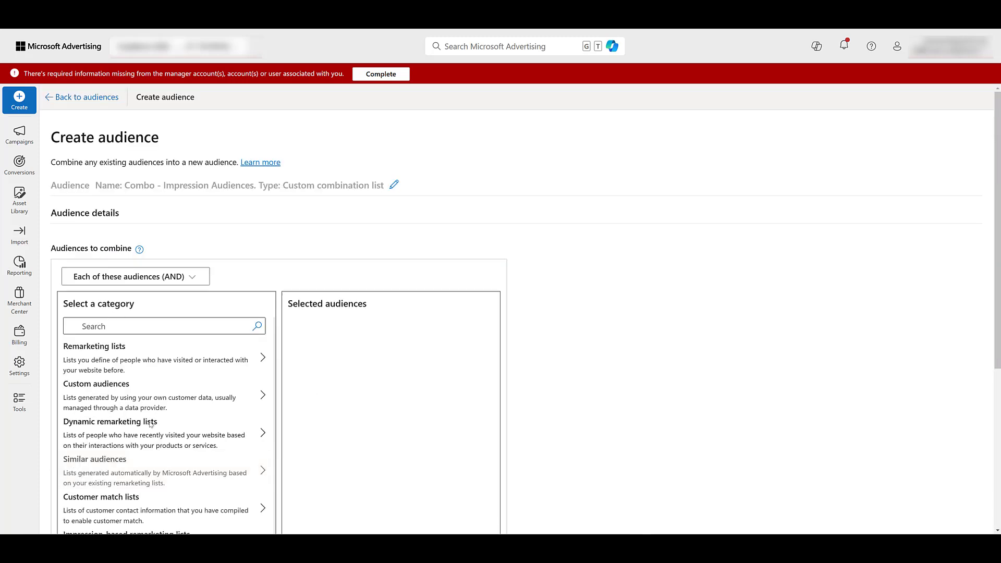
# Add the impression-based lists "Impressions - PMAX" and "Impressions - Brand Campaign" to the combination under Each of these audiences (AND).
pyautogui.scroll(-2, 336, 380)
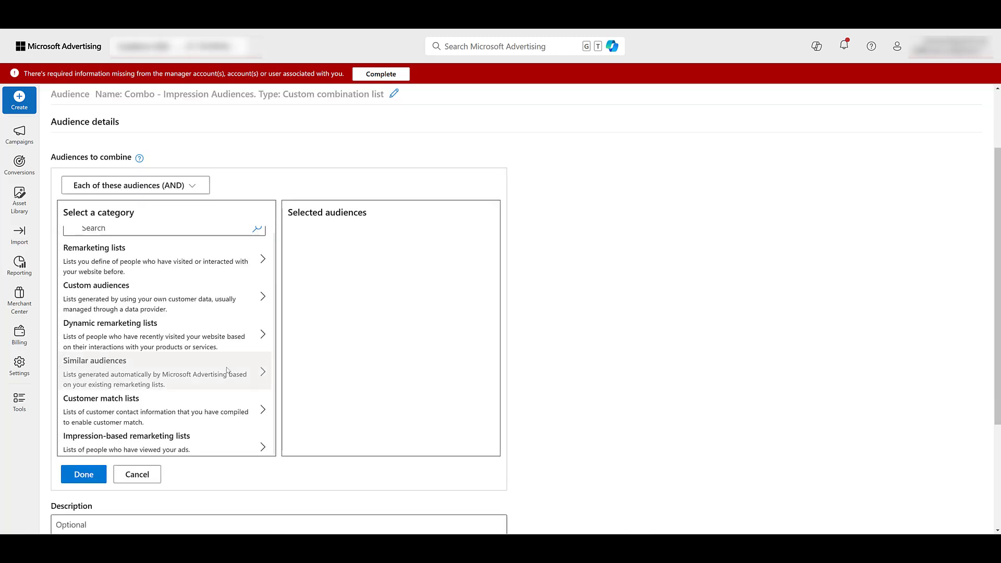
pyautogui.click(156, 442)
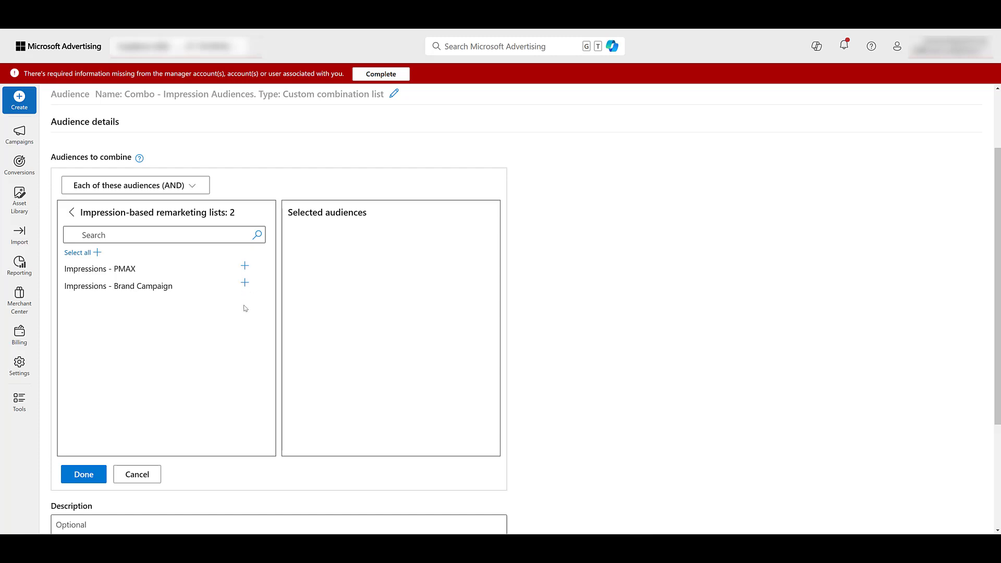
pyautogui.click(244, 268)
pyautogui.click(245, 283)
pyautogui.click(71, 212)
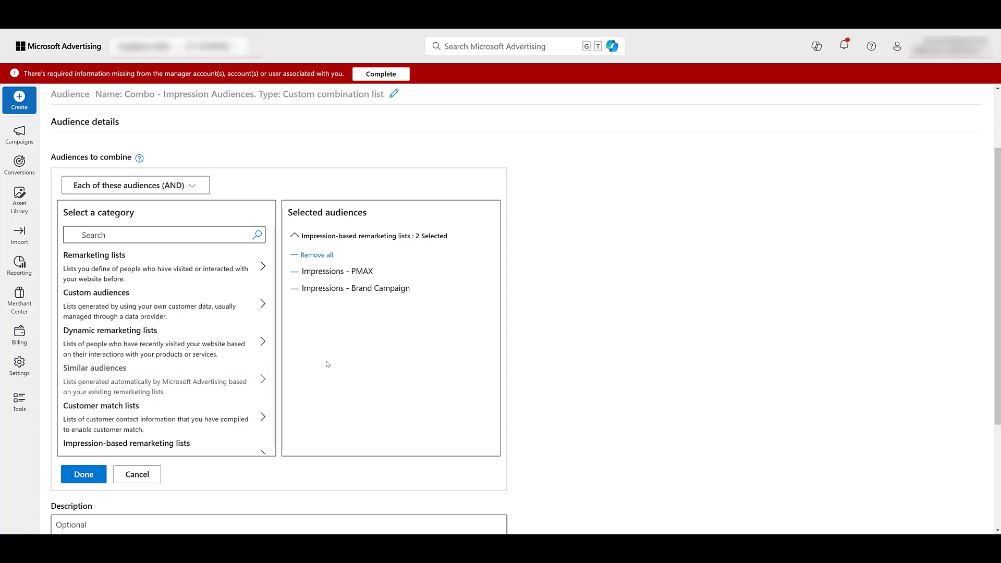
# Confirm the audience combination, and save the audience with sharing limited to the single account.
pyautogui.scroll(-3, 344, 319)
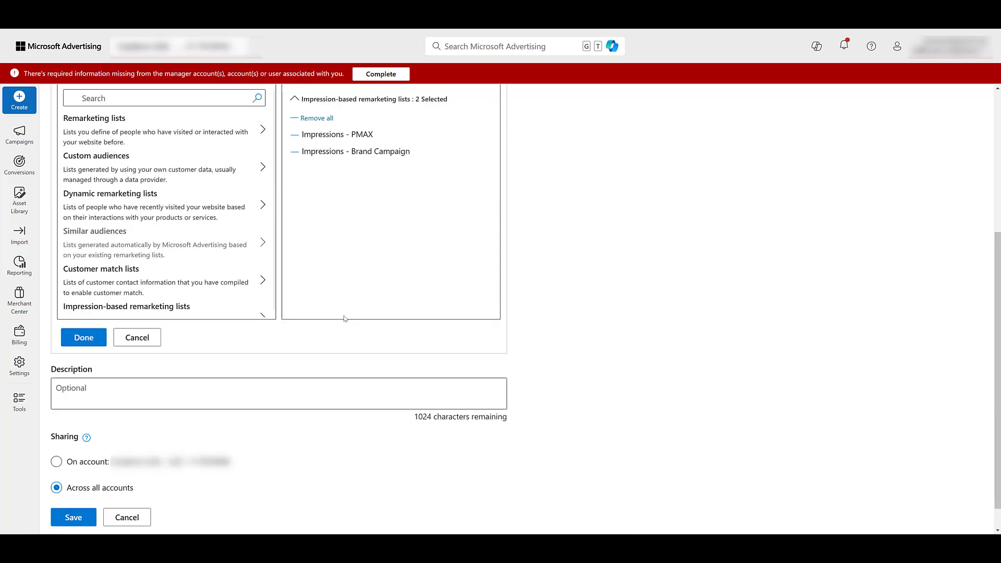
pyautogui.click(83, 336)
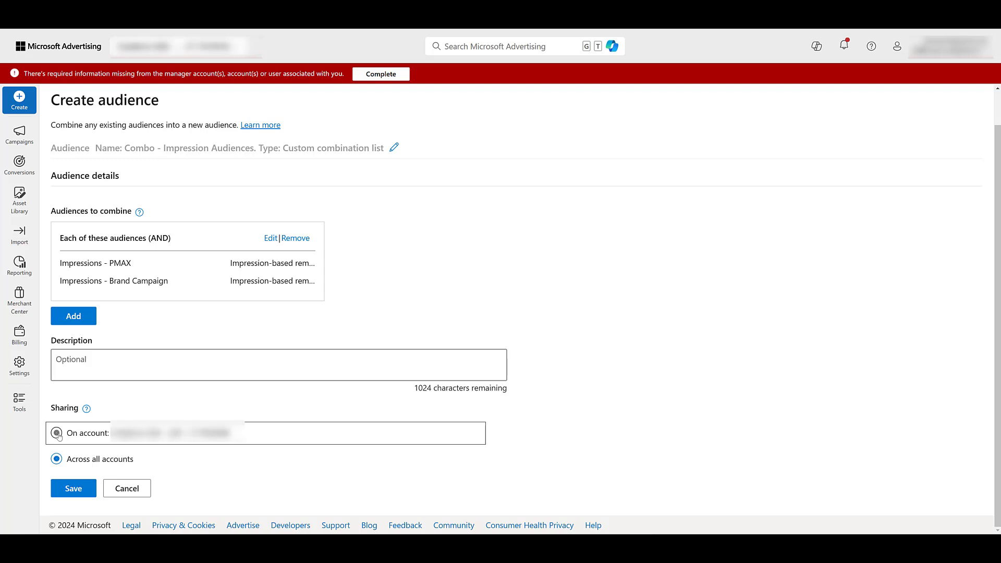
pyautogui.click(57, 433)
pyautogui.click(71, 489)
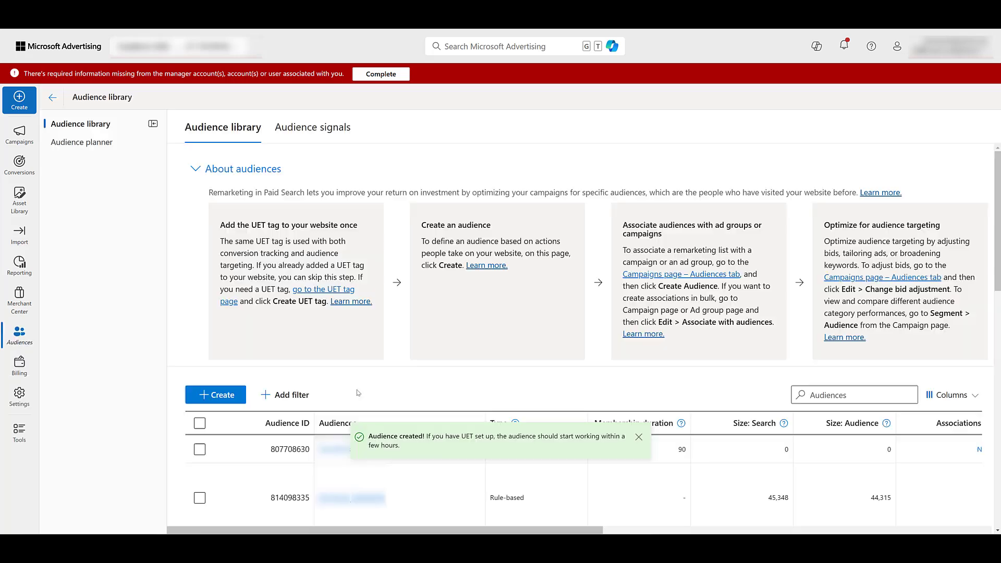
# Filter the audience library by type to the Custom combination list and Impression-based list audiences.
pyautogui.click(276, 395)
pyautogui.click(249, 266)
pyautogui.scroll(-4, 249, 268)
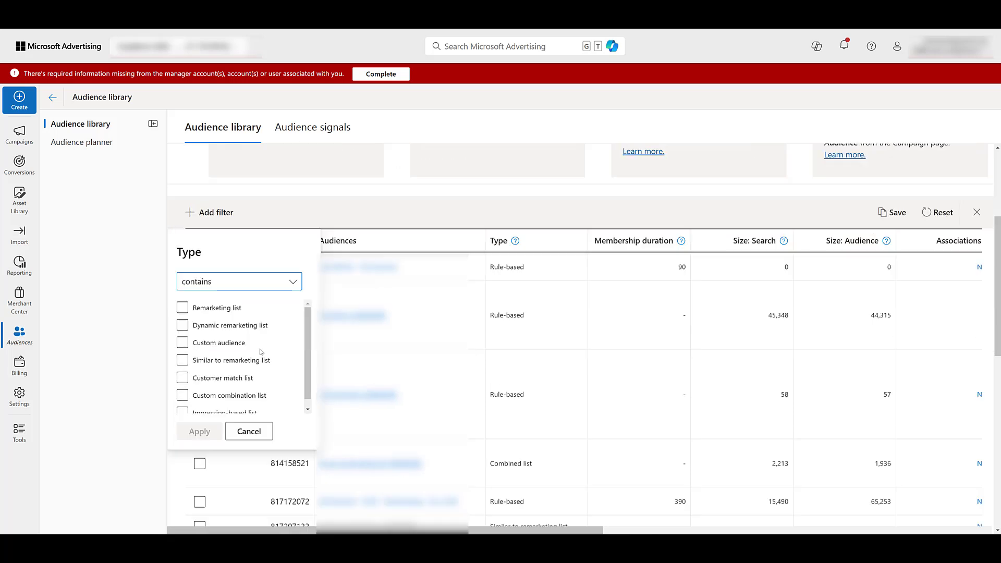
pyautogui.click(250, 353)
pyautogui.click(222, 389)
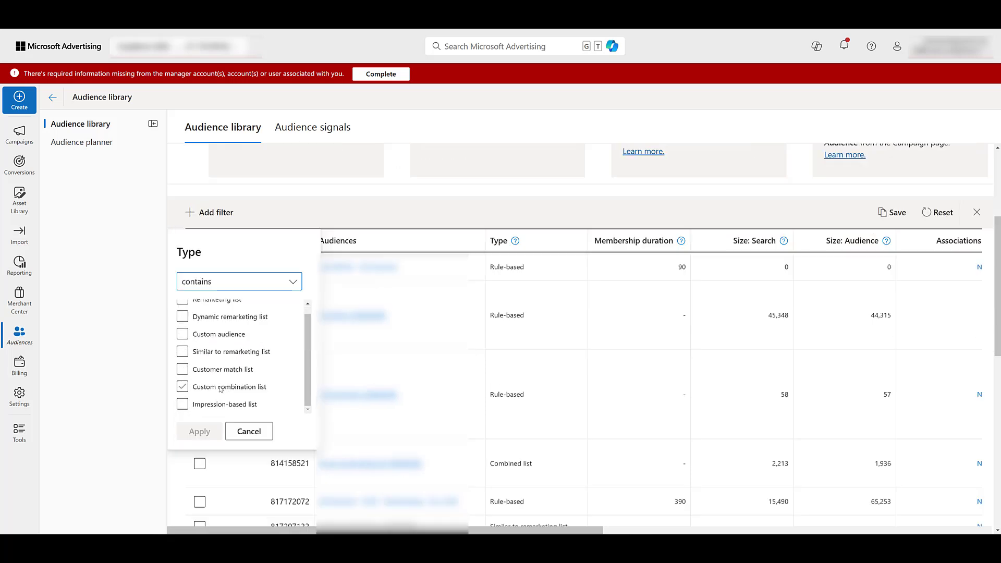
pyautogui.click(220, 388)
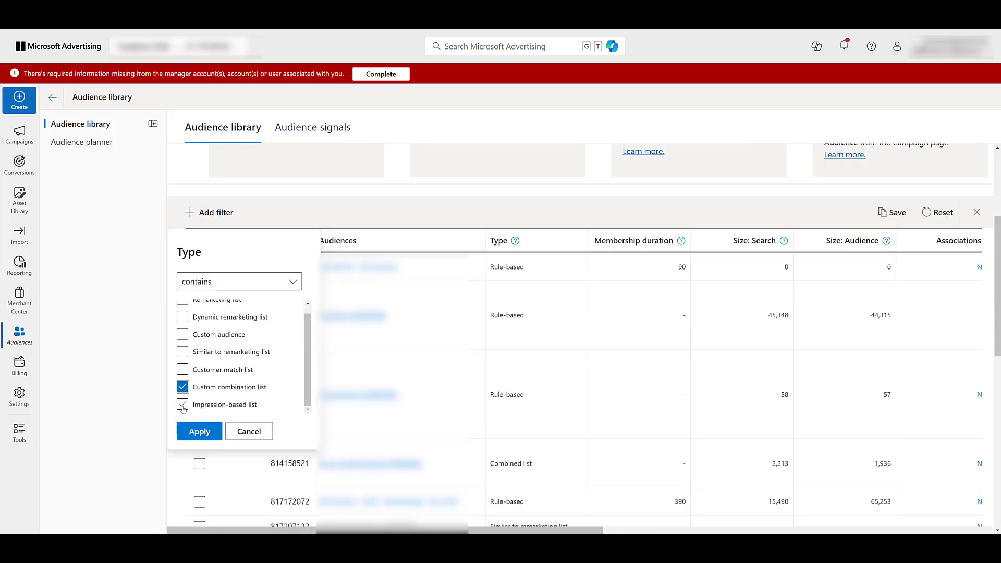
pyautogui.click(183, 404)
pyautogui.click(199, 431)
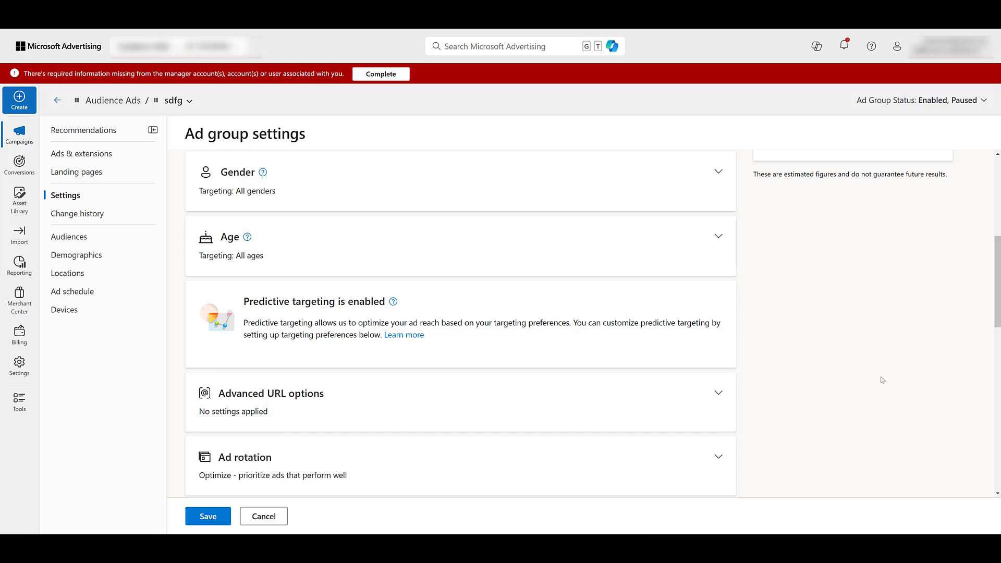
# Open the ad group's Audience targeting preference for editing, choose In-market audiences, and look through the available categories.
pyautogui.scroll(-5, 881, 381)
pyautogui.scroll(-5, 882, 380)
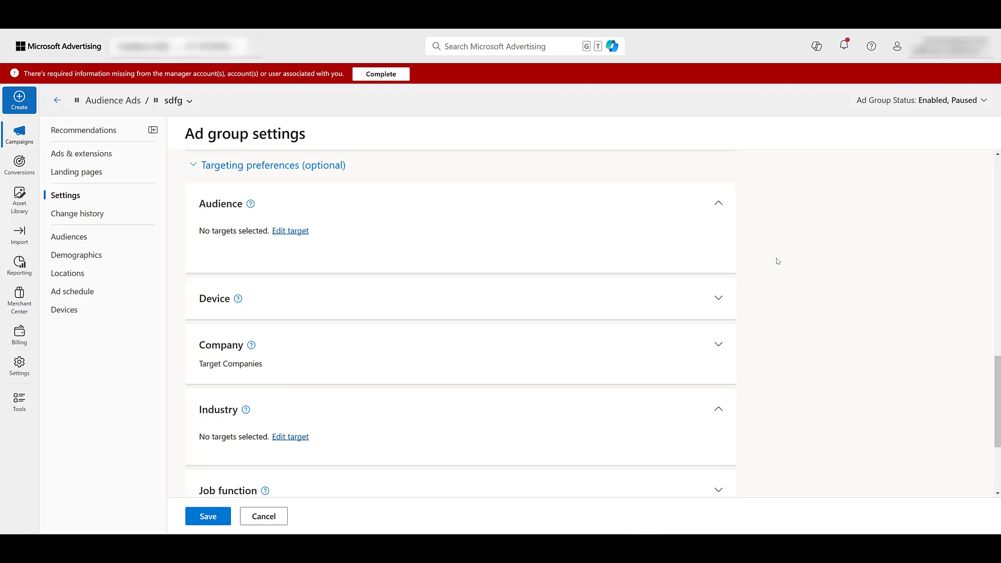
pyautogui.click(290, 230)
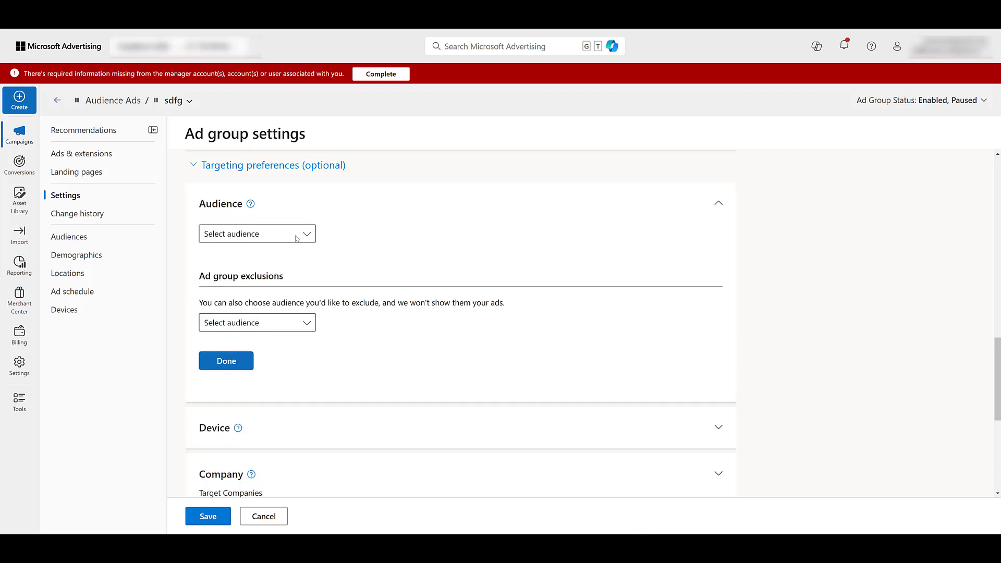
pyautogui.click(296, 238)
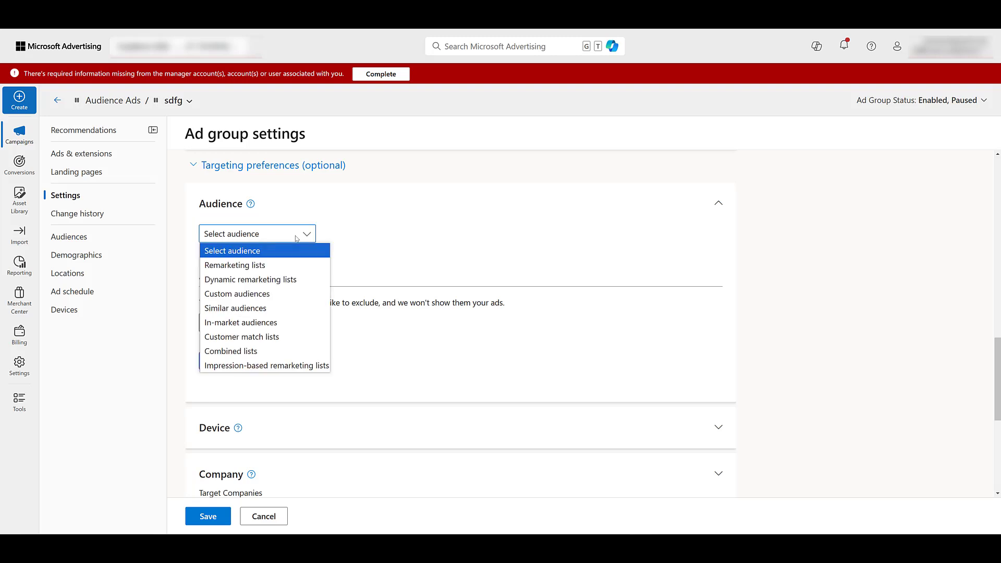
pyautogui.click(299, 324)
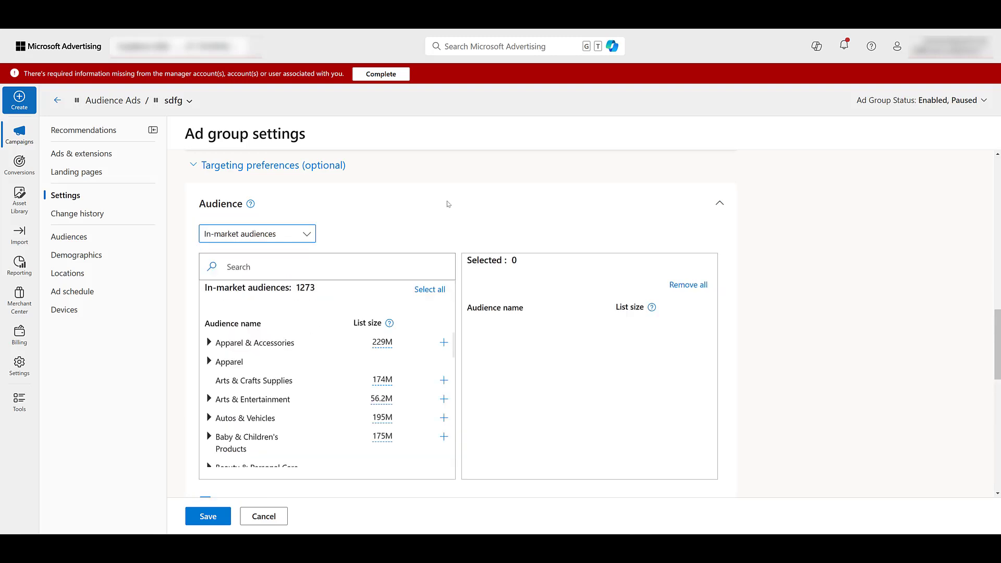
pyautogui.scroll(-3, 344, 345)
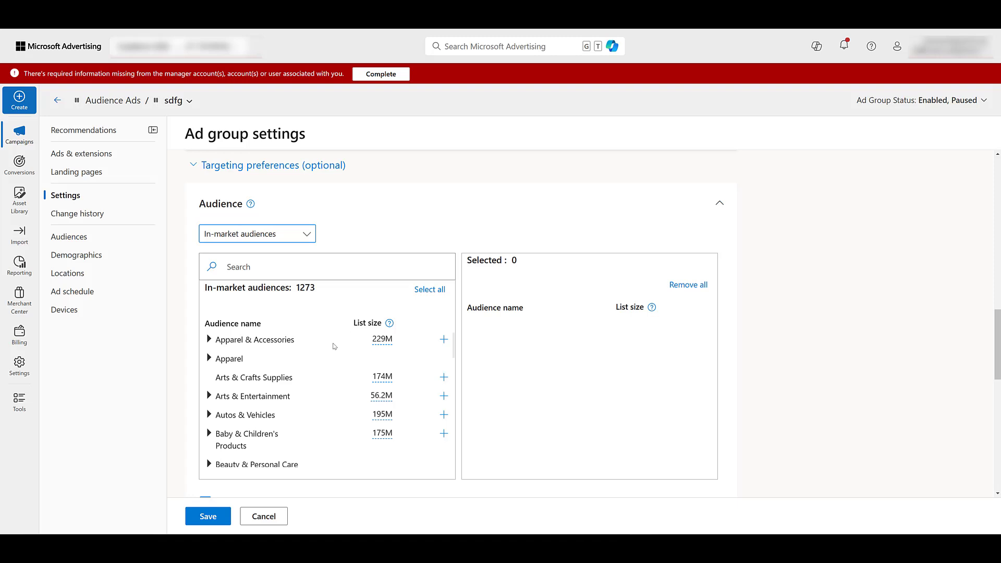
pyautogui.scroll(-1, 323, 364)
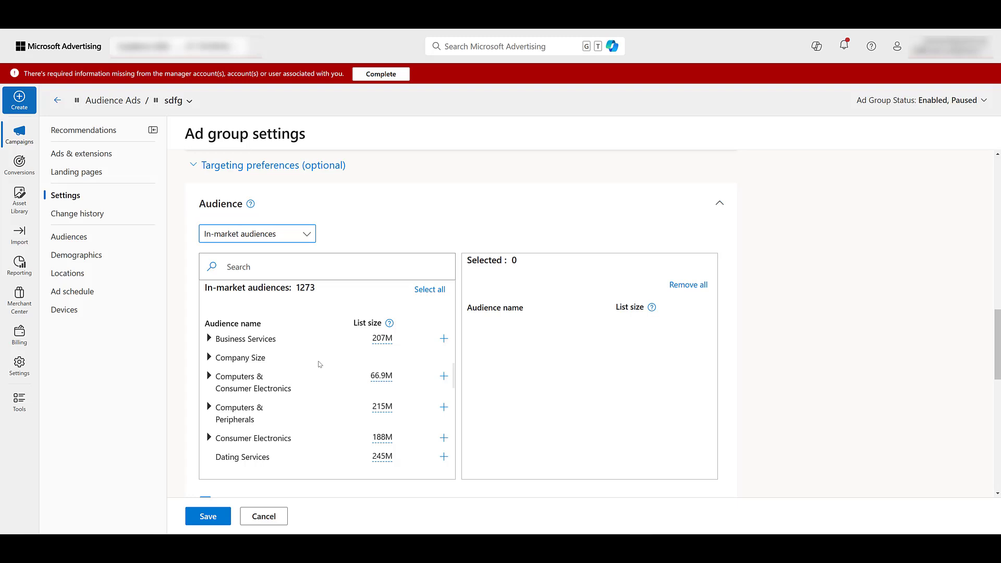
pyautogui.scroll(-2, 320, 364)
pyautogui.scroll(-3, 321, 365)
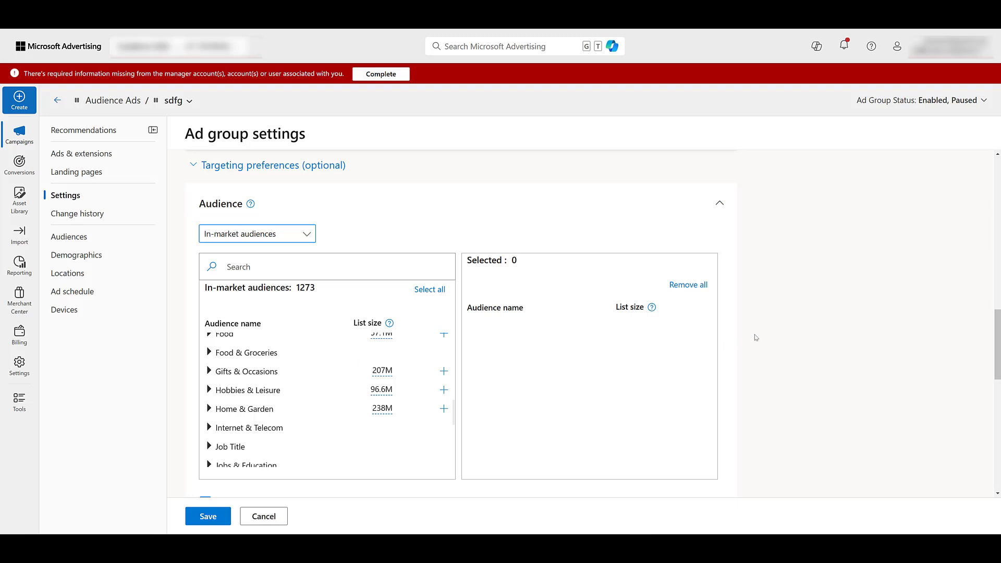
# Search the ad group's Company targeting for "ABB" and set the company ABB as targeted.
pyautogui.scroll(-2, 756, 337)
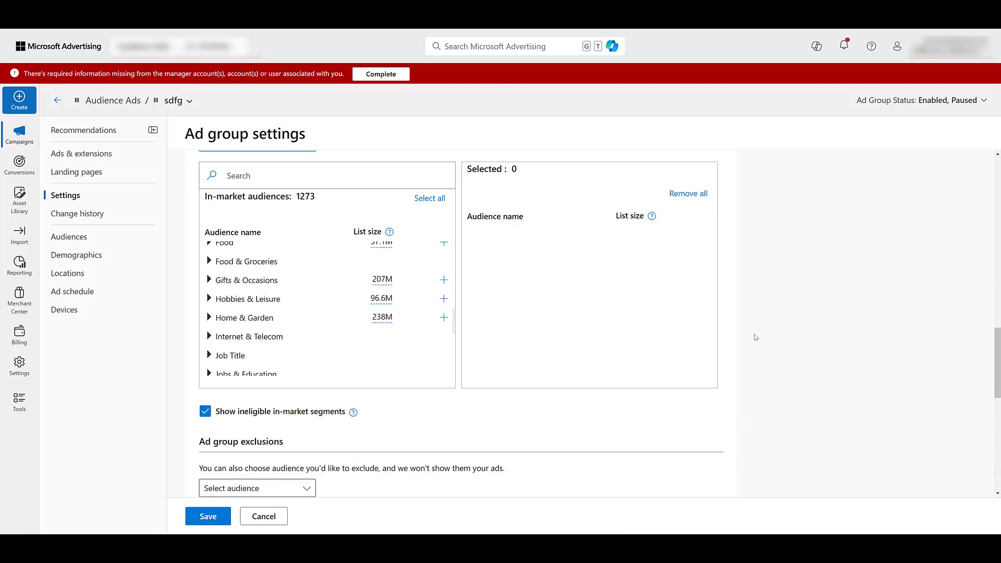
pyautogui.scroll(-2, 755, 337)
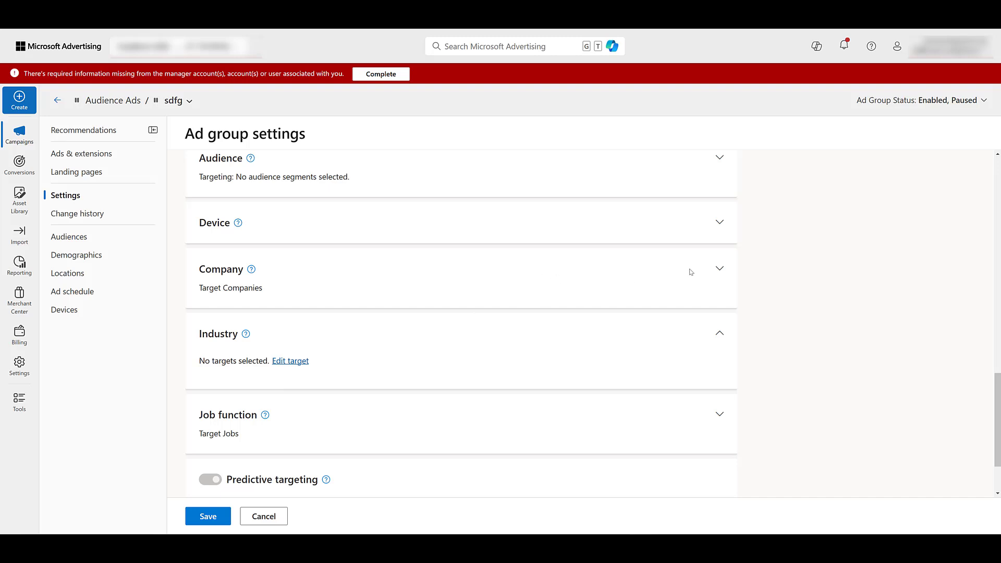
pyautogui.click(719, 270)
pyautogui.click(291, 293)
pyautogui.write('ABB')
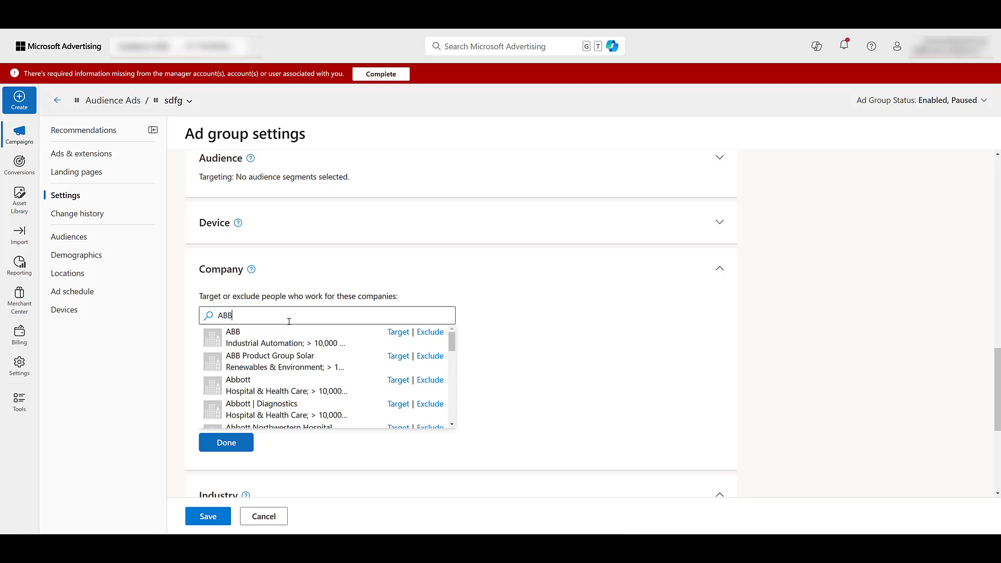
pyautogui.click(396, 332)
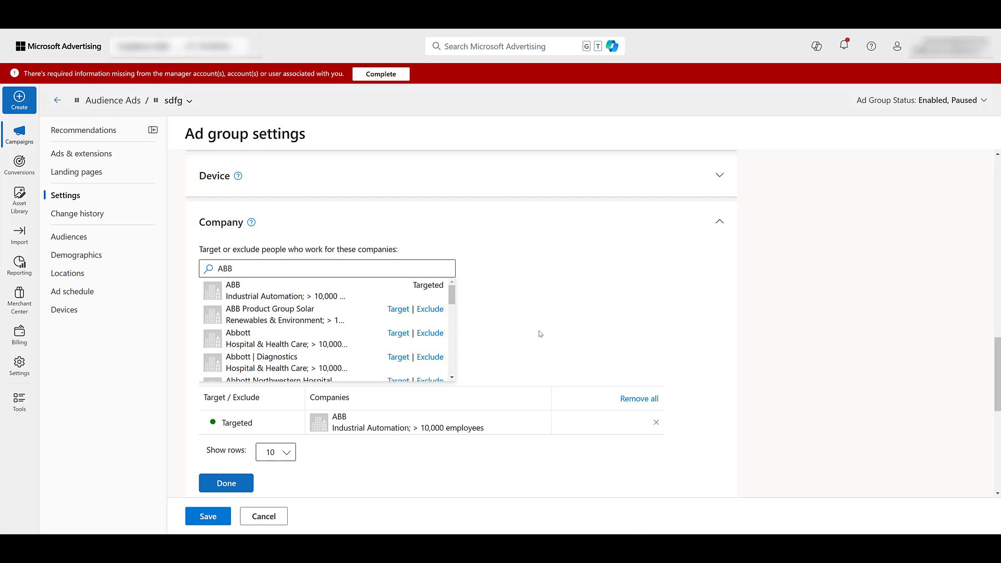
# Open the ad group's Industry targeting for editing and review the industries that can be targeted or excluded.
pyautogui.scroll(-6, 539, 333)
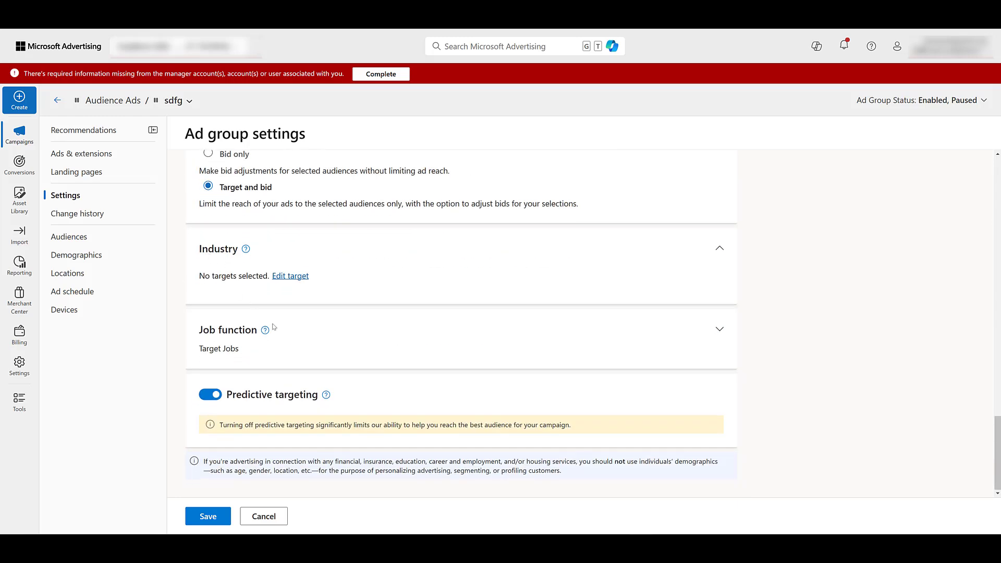
pyautogui.scroll(-3, 323, 328)
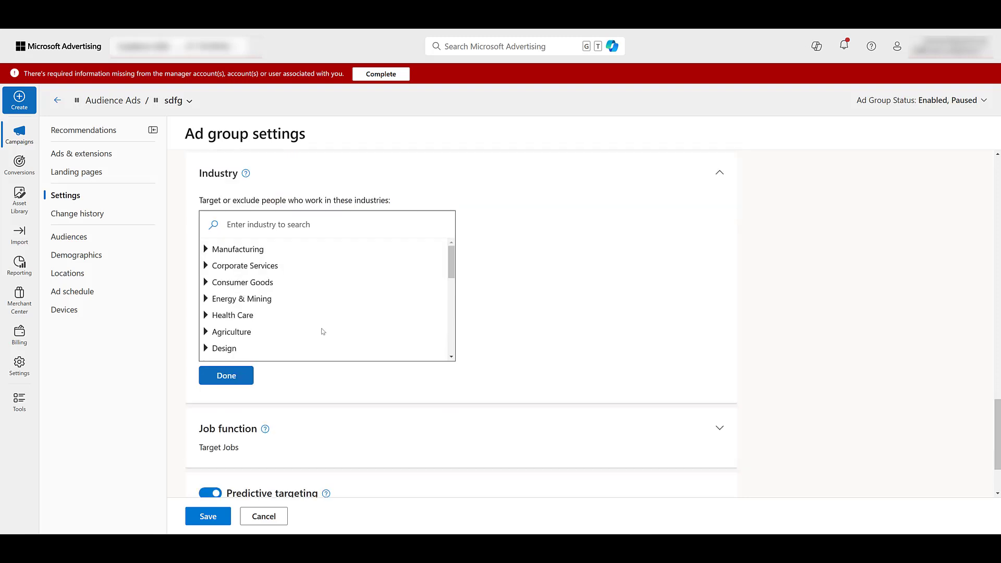
pyautogui.scroll(1, 342, 336)
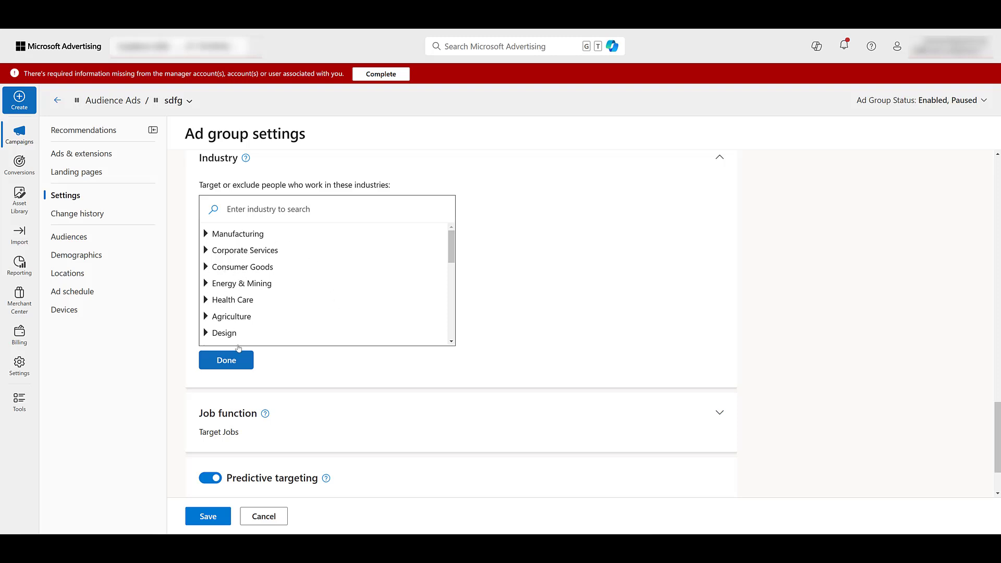
# Open the ad group's Job function targeting for editing and look through the job functions that can be targeted or excluded.
pyautogui.click(577, 416)
pyautogui.click(299, 393)
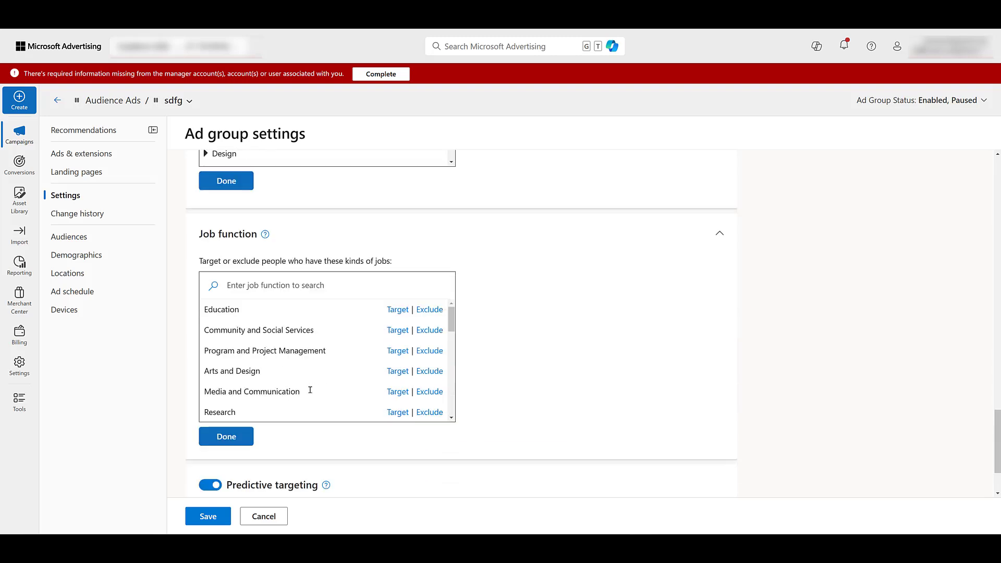
pyautogui.scroll(-4, 327, 354)
pyautogui.scroll(-2, 328, 356)
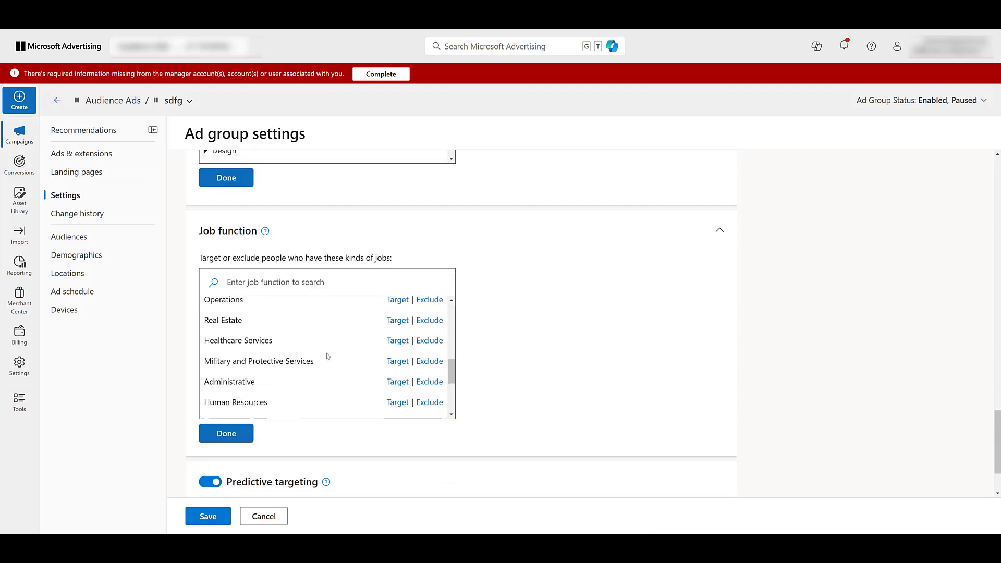